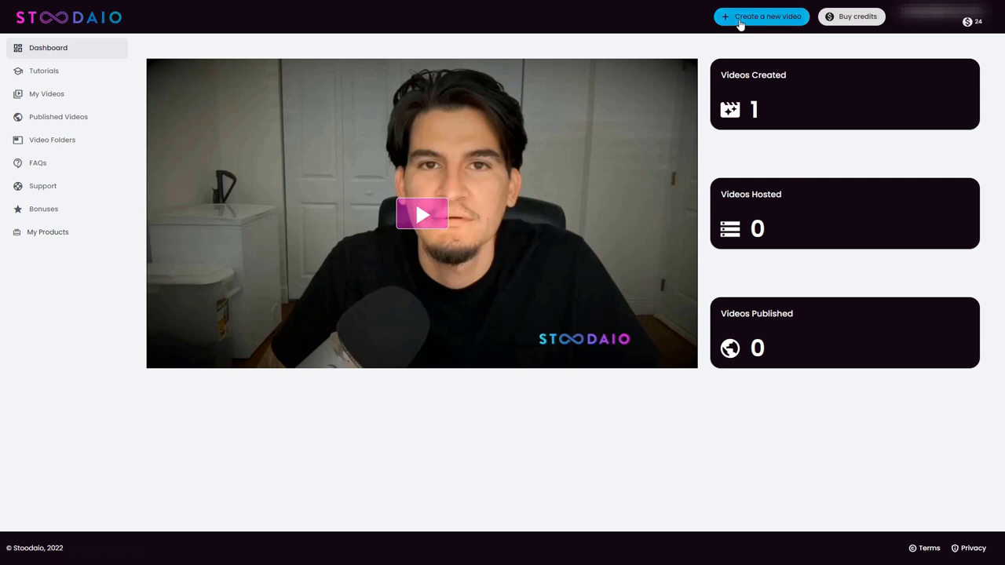
Step: Create a new video from a script with the Landscape (16:9) aspect ratio
{"action": "left_click", "coordinate": [740, 24]}
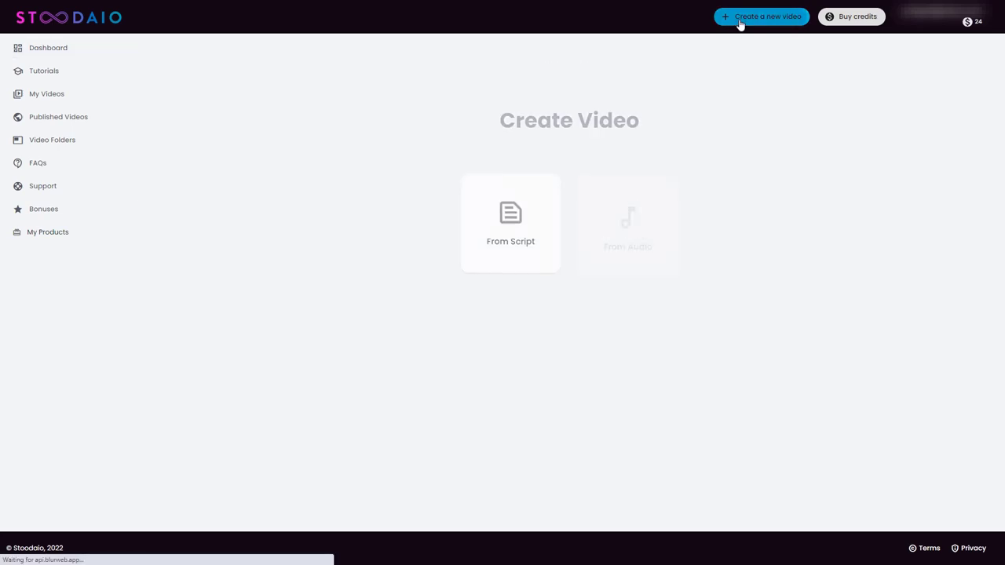
{"action": "left_click", "coordinate": [521, 226]}
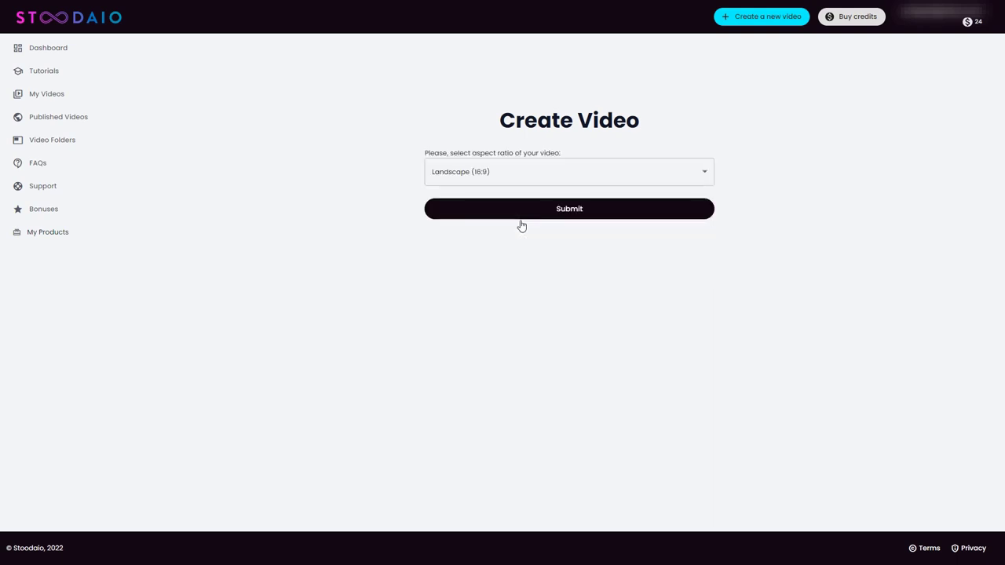
{"action": "left_click", "coordinate": [506, 181]}
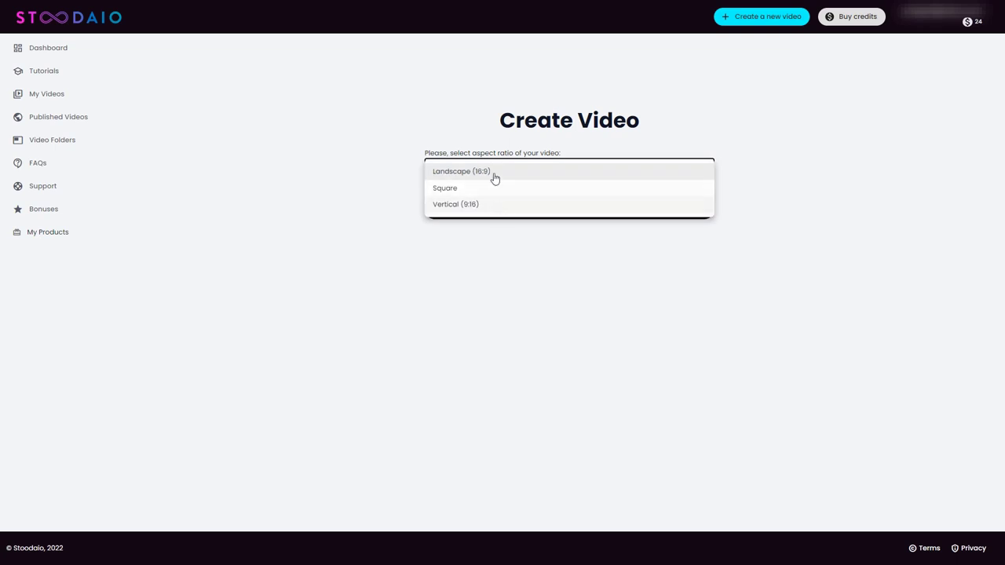
{"action": "left_click", "coordinate": [493, 173]}
{"action": "left_click", "coordinate": [485, 211]}
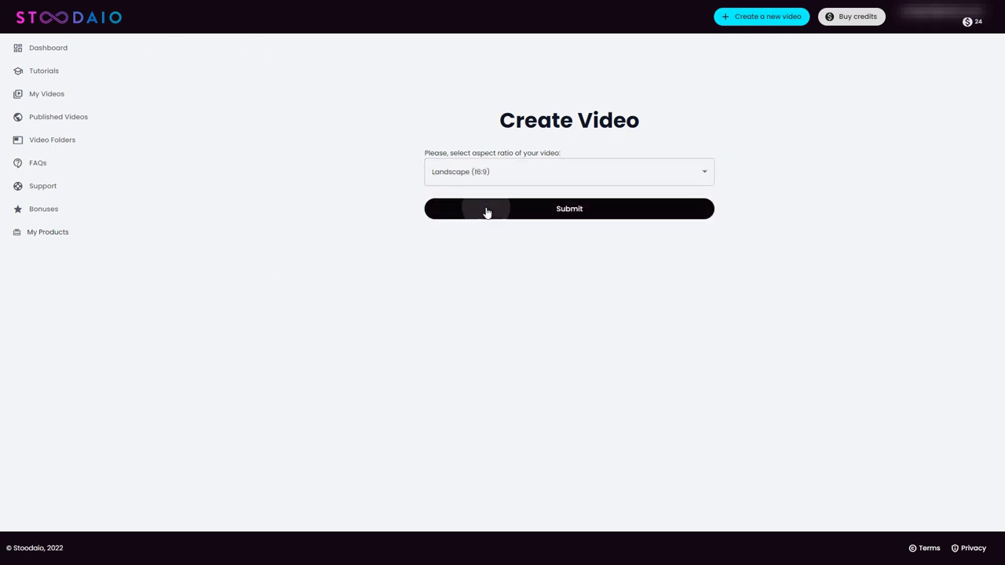
Step: Complete the "Demo landscape" script with the closing line "Don't forget to subscribe and like the video." and submit it, accepting the 1-credit charge
{"action": "left_click", "coordinate": [303, 139]}
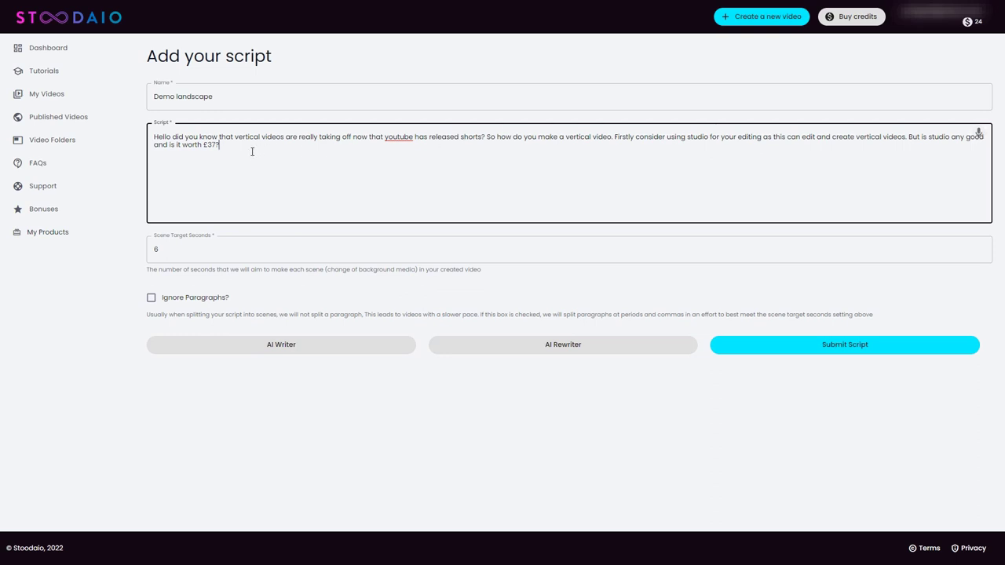
{"action": "key", "text": "ctrl+shift+s"}
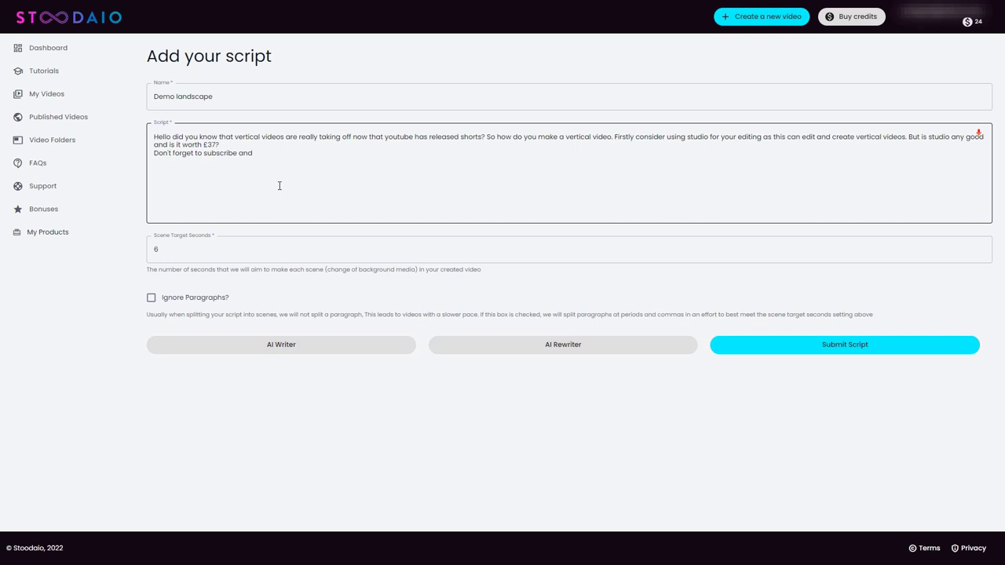
{"action": "key", "text": "ctrl+shift+s"}
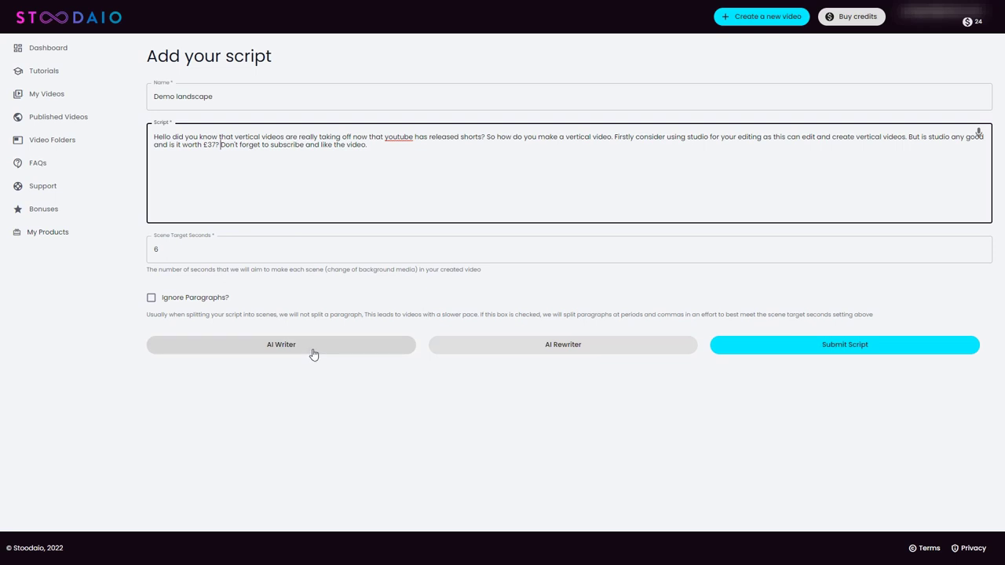
{"action": "left_click", "coordinate": [759, 402]}
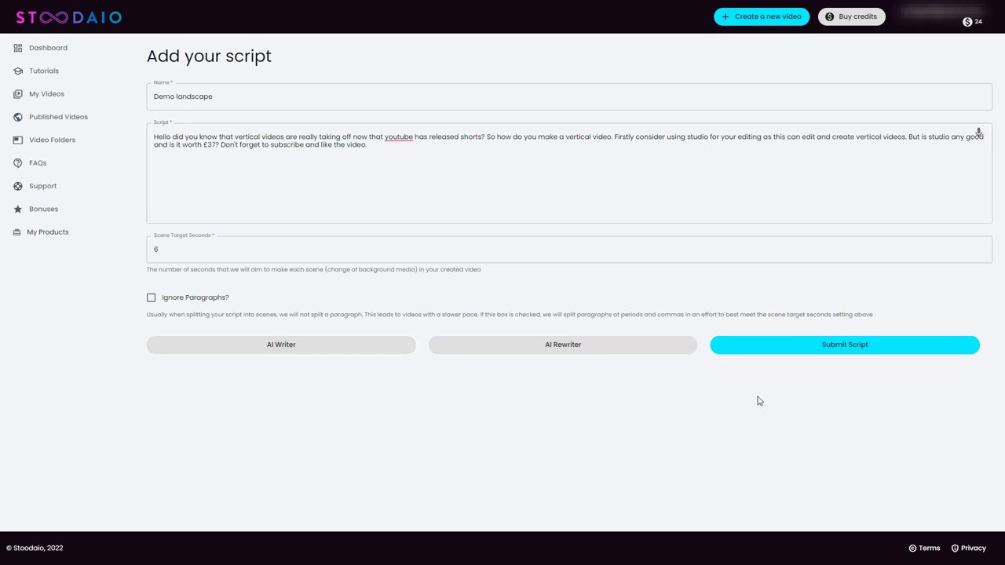
{"action": "left_click", "coordinate": [759, 357]}
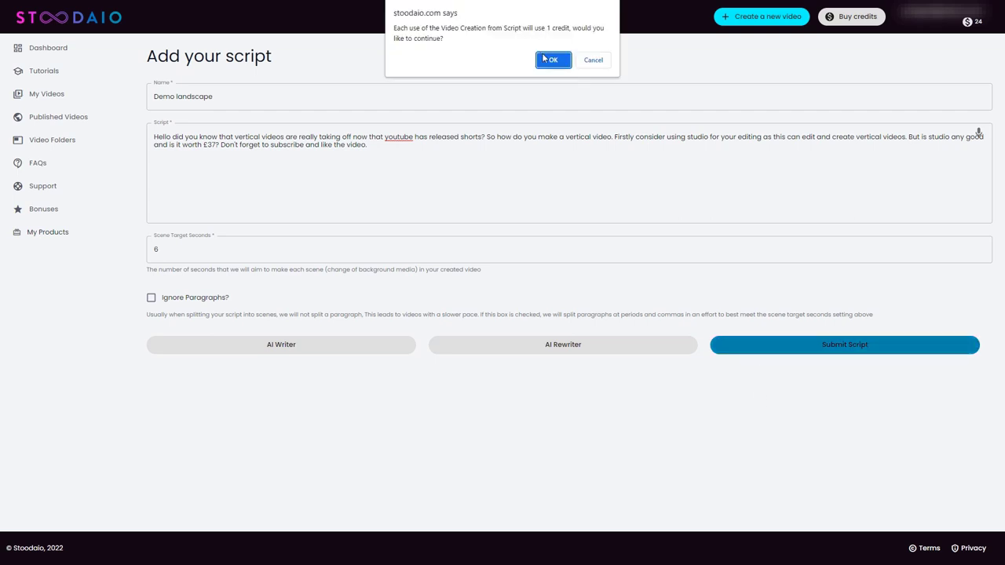
{"action": "left_click", "coordinate": [551, 61]}
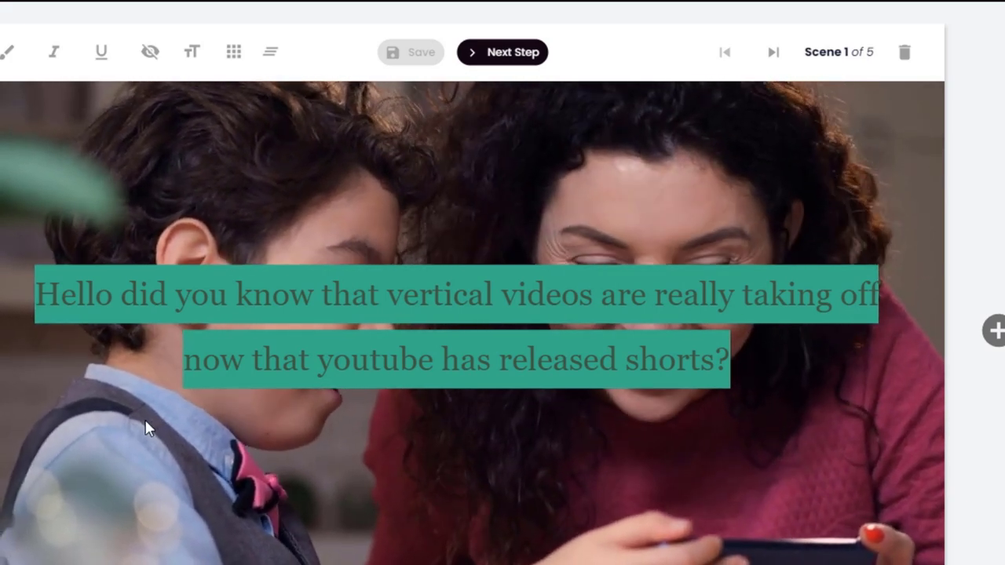
Step: Apply a blue text background and white normal text color to the captions, and position the first scene's caption at Bottom Center
{"action": "left_click", "coordinate": [228, 295]}
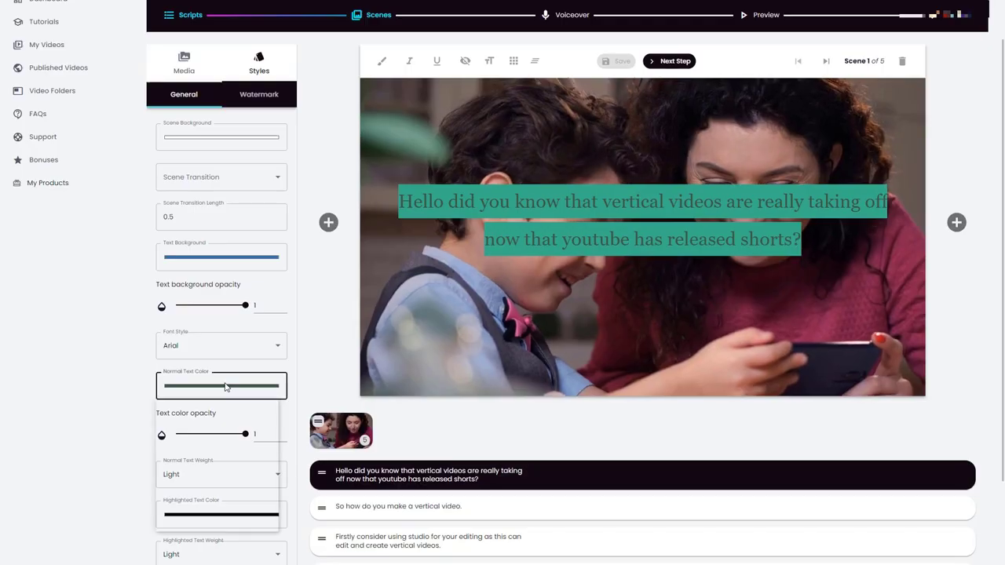
{"action": "left_click", "coordinate": [212, 386]}
{"action": "left_click", "coordinate": [129, 396]}
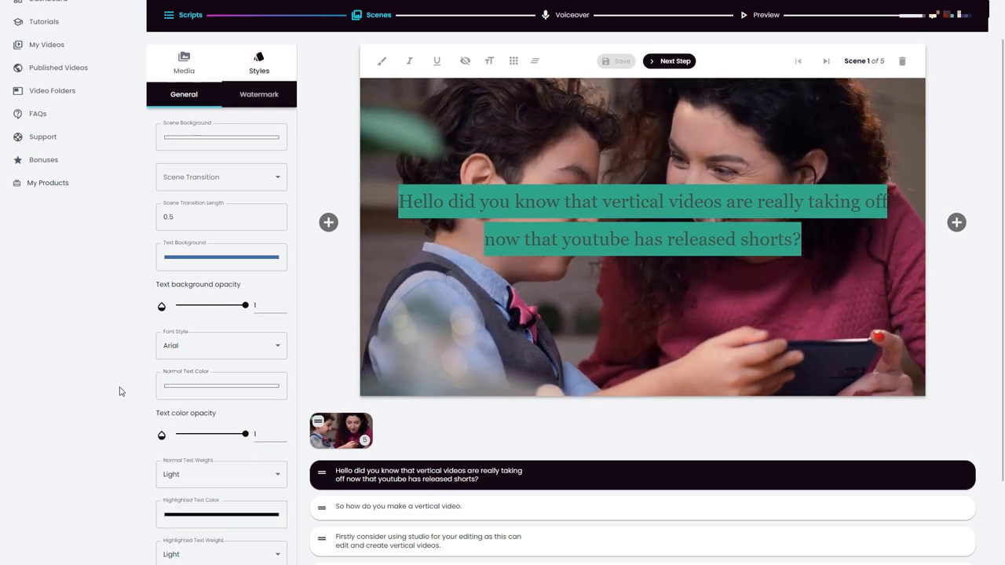
{"action": "scroll", "coordinate": [145, 404], "scroll_direction": "down", "scroll_amount": 2}
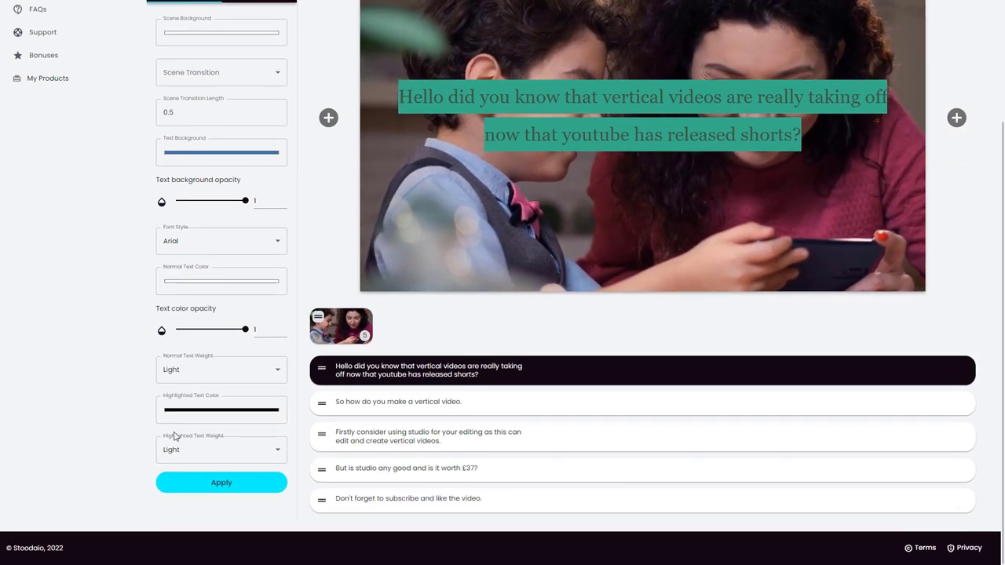
{"action": "left_click", "coordinate": [191, 485]}
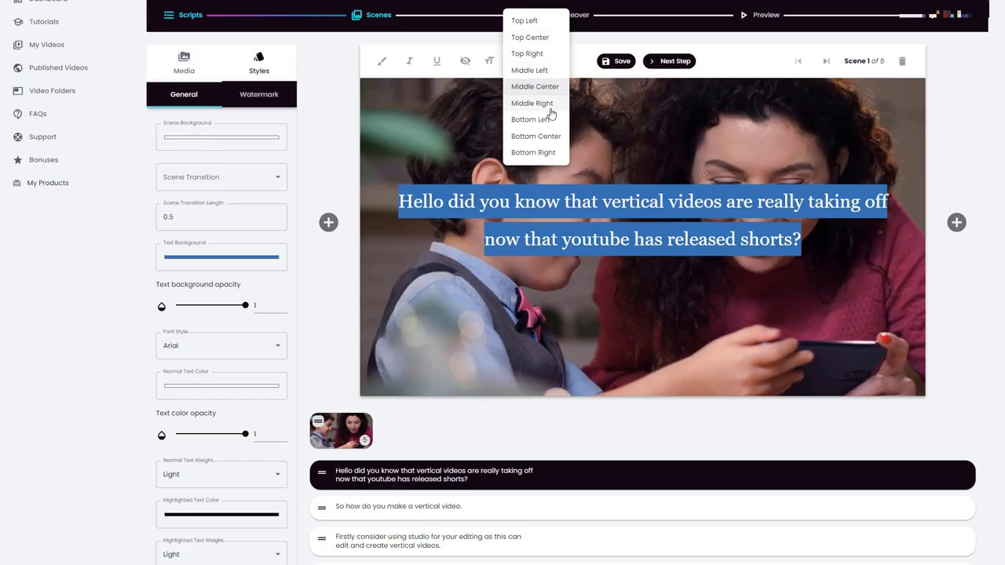
{"action": "left_click", "coordinate": [550, 138]}
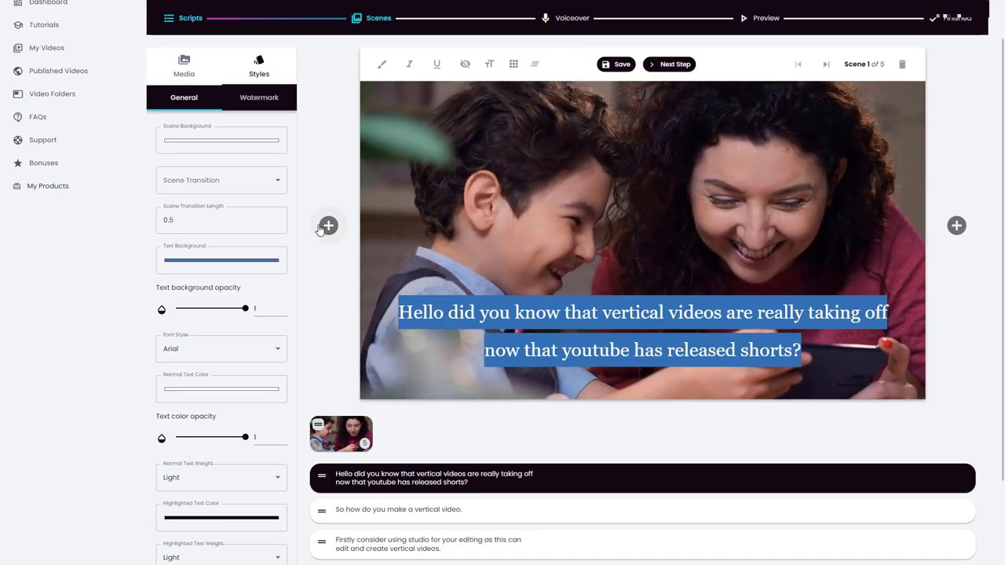
Step: Replace the second scene's background, for this slide only, with the "video editing" clip of a man working at two green screens
{"action": "scroll", "coordinate": [296, 227], "scroll_direction": "up", "scroll_amount": 1}
{"action": "scroll", "coordinate": [299, 238], "scroll_direction": "down", "scroll_amount": 3}
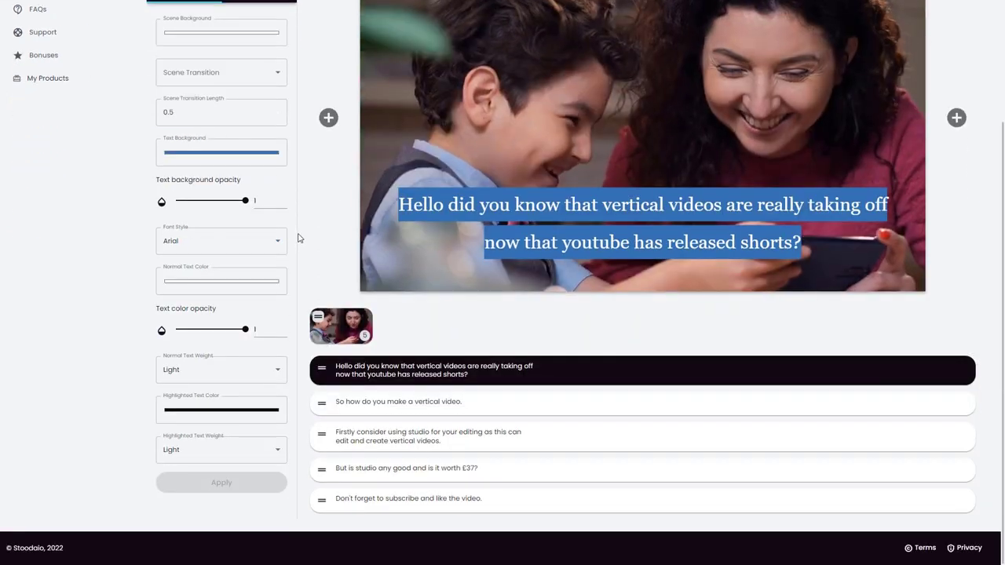
{"action": "left_click", "coordinate": [338, 403]}
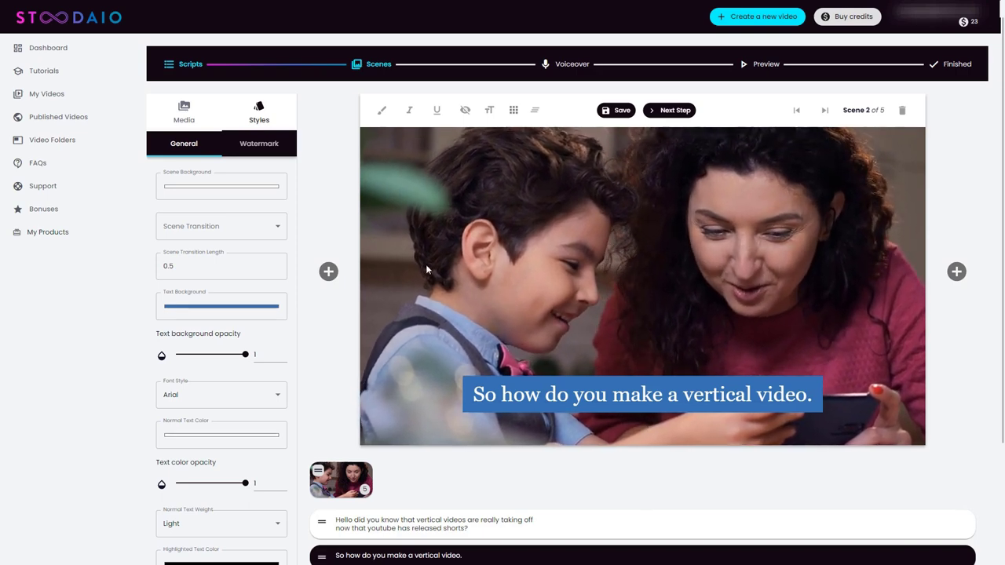
{"action": "left_click", "coordinate": [184, 113]}
{"action": "left_click", "coordinate": [188, 176]}
{"action": "type", "text": "video editing"}
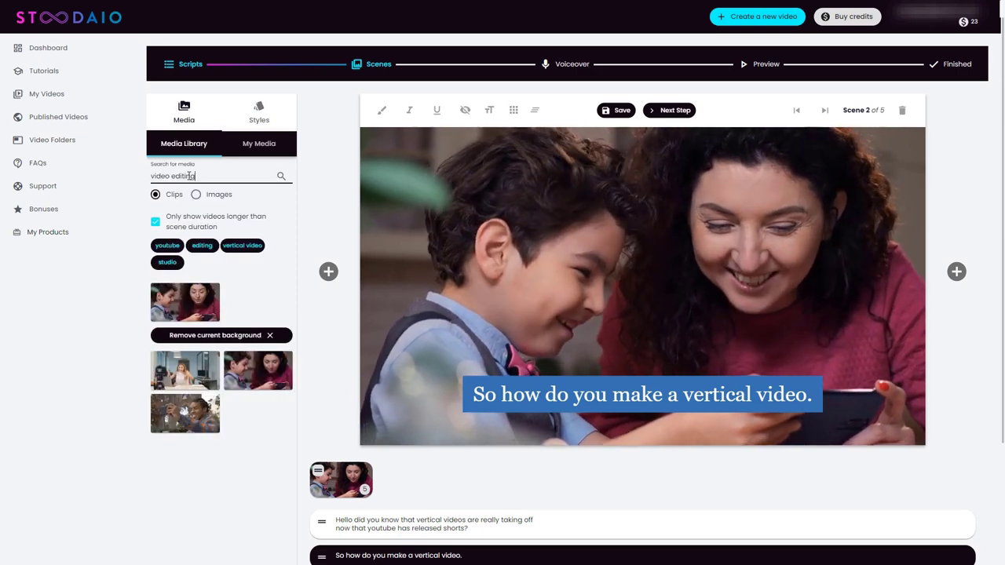
{"action": "key", "text": "Return"}
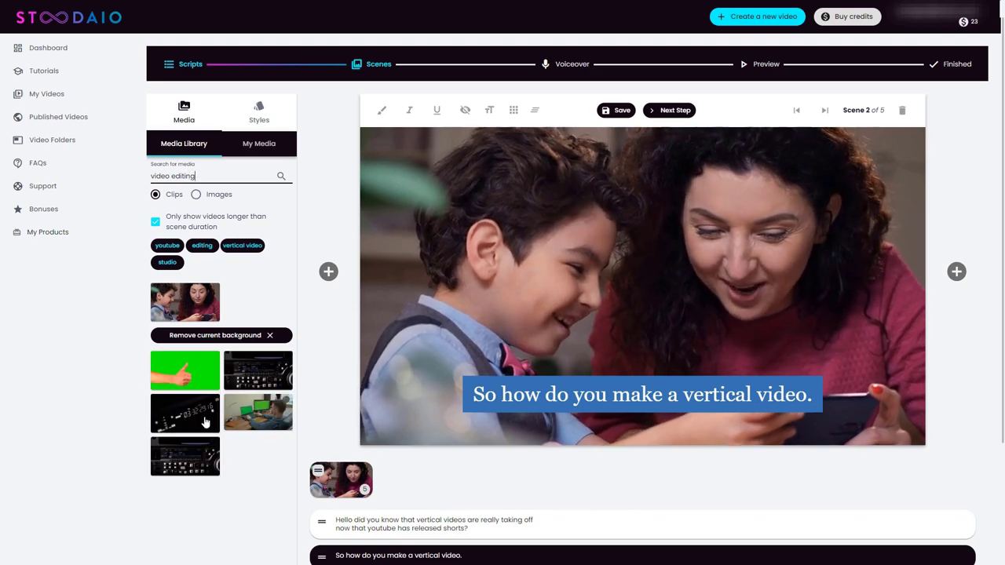
{"action": "left_click", "coordinate": [250, 416]}
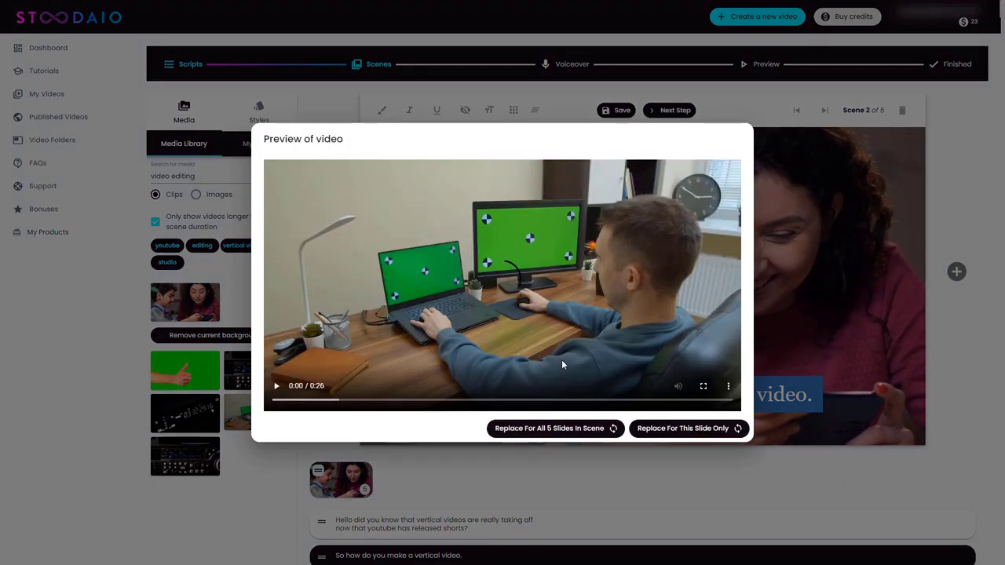
{"action": "left_click", "coordinate": [662, 430]}
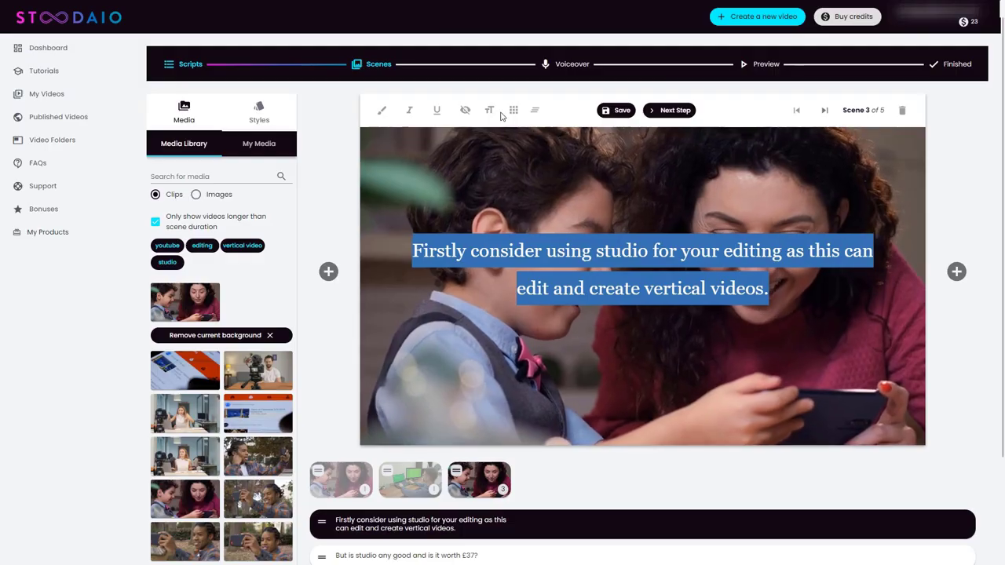
Step: Place the third scene's caption at Bottom Center and change its background to an "editing" clip of a man at a video-editing monitor
{"action": "left_click", "coordinate": [503, 45]}
{"action": "left_click", "coordinate": [536, 126]}
{"action": "key", "text": "Return"}
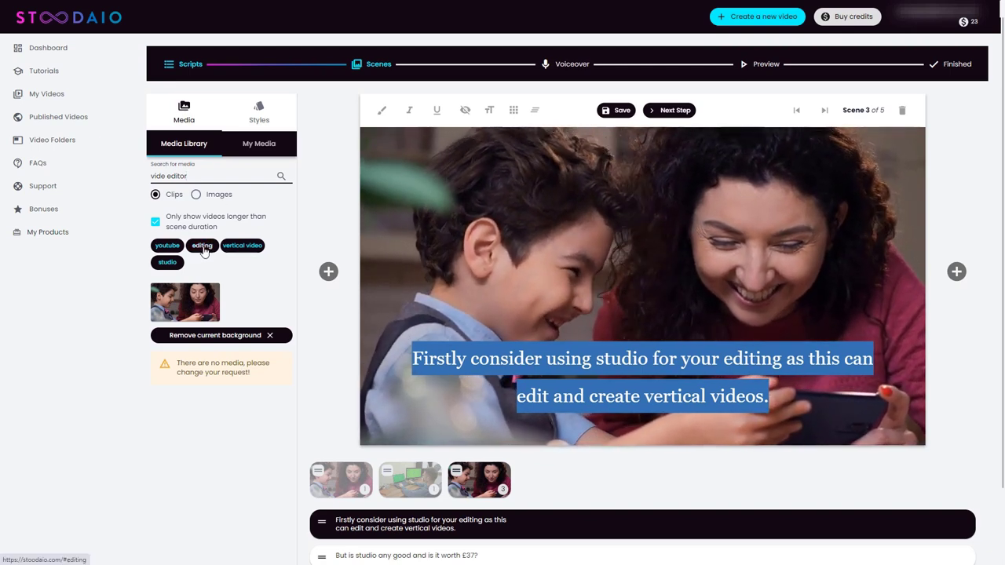
{"action": "left_click", "coordinate": [203, 247]}
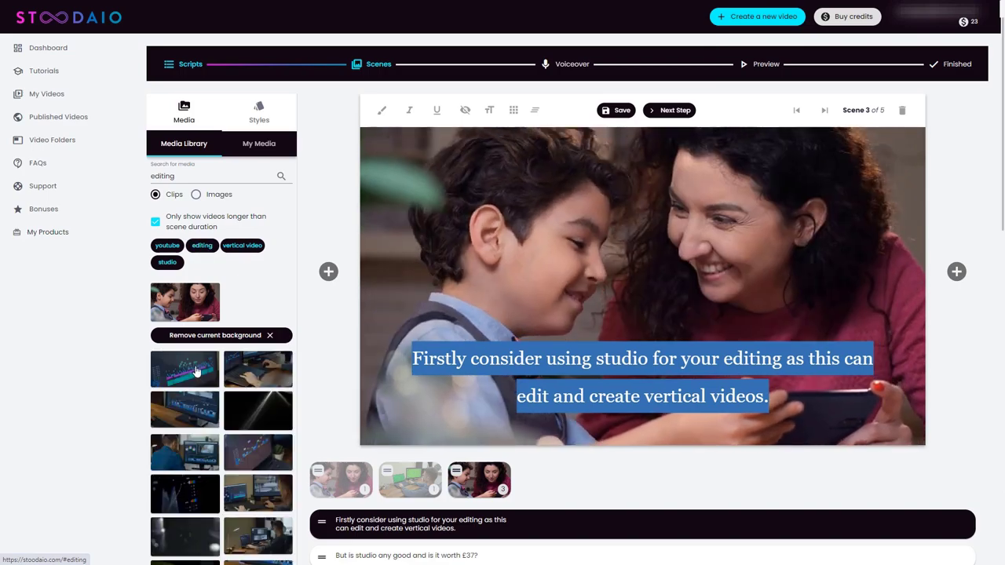
{"action": "left_click", "coordinate": [179, 454]}
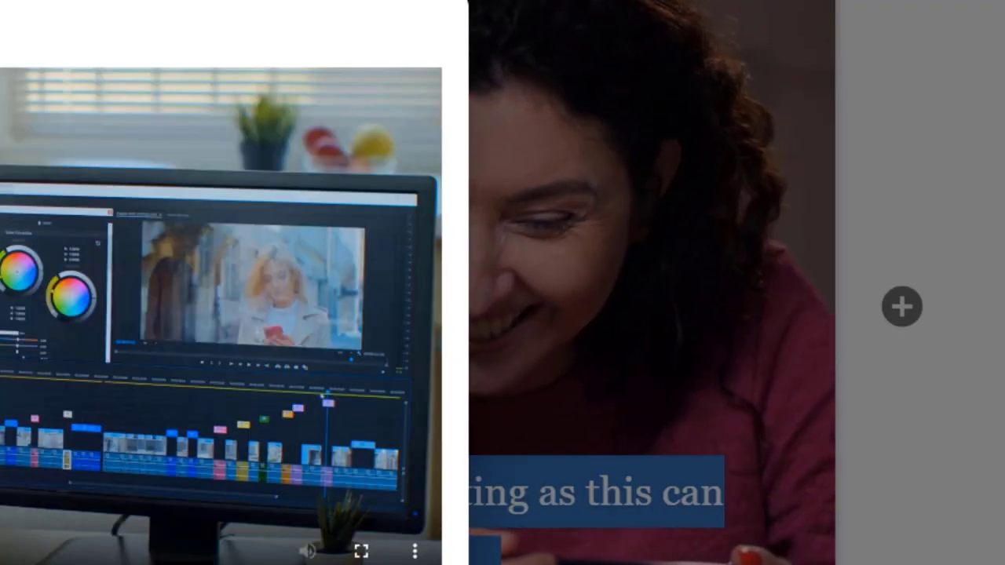
{"action": "key", "text": "Escape"}
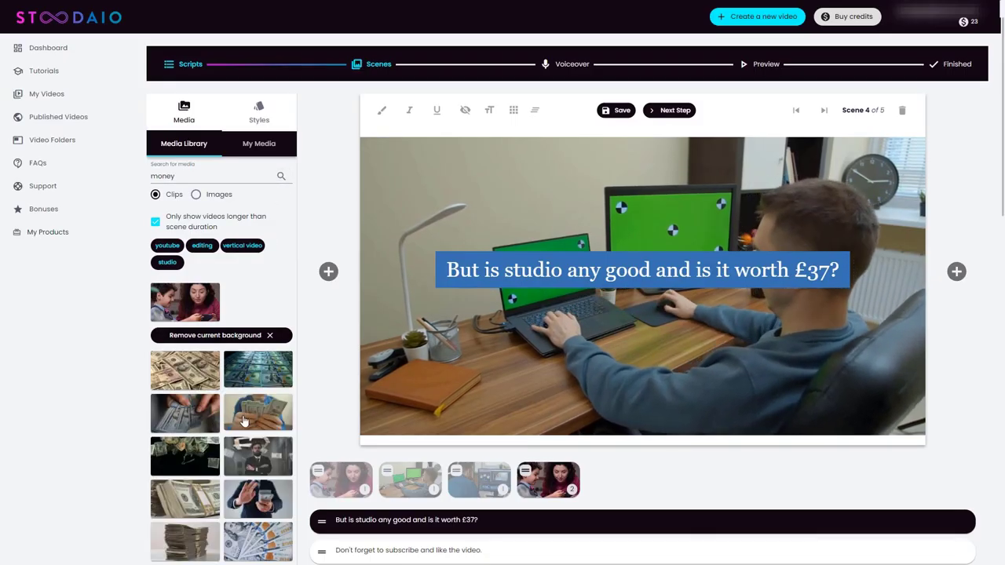
Step: Replace the fourth scene's background, for this slide only, with the "money" clip of hands holding dollar bills
{"action": "left_click", "coordinate": [248, 420]}
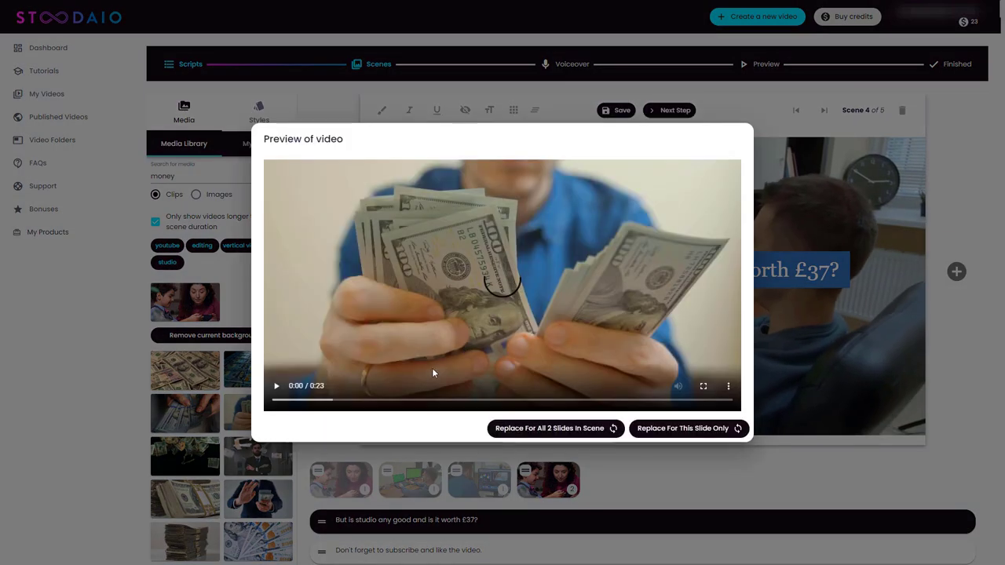
{"action": "left_click", "coordinate": [687, 426]}
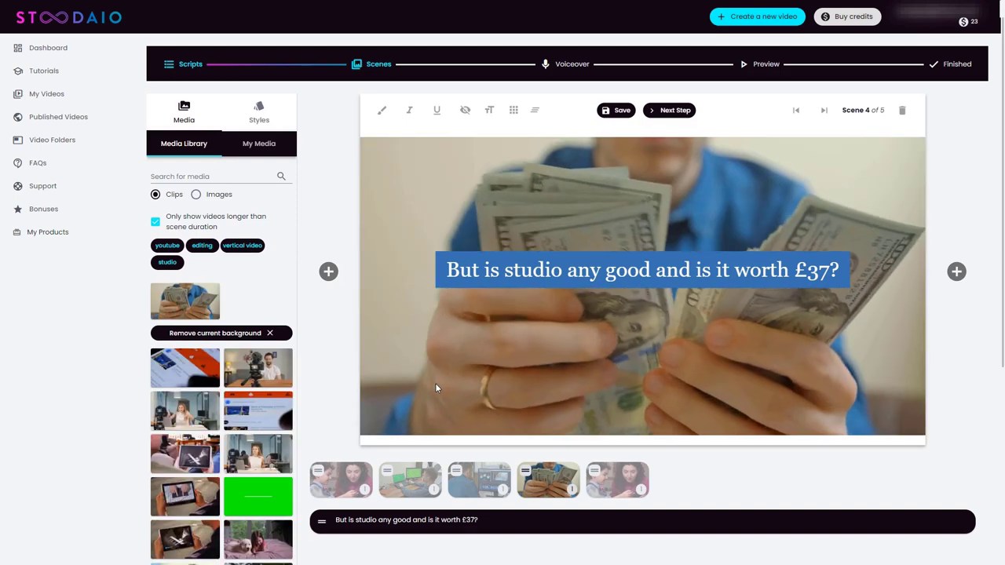
Step: Replace the fifth scene's background with the "subscribe" clip of a woman in red beside a camera, and save the scenes
{"action": "left_click", "coordinate": [607, 472]}
{"action": "scroll", "coordinate": [603, 439], "scroll_direction": "down", "scroll_amount": 1}
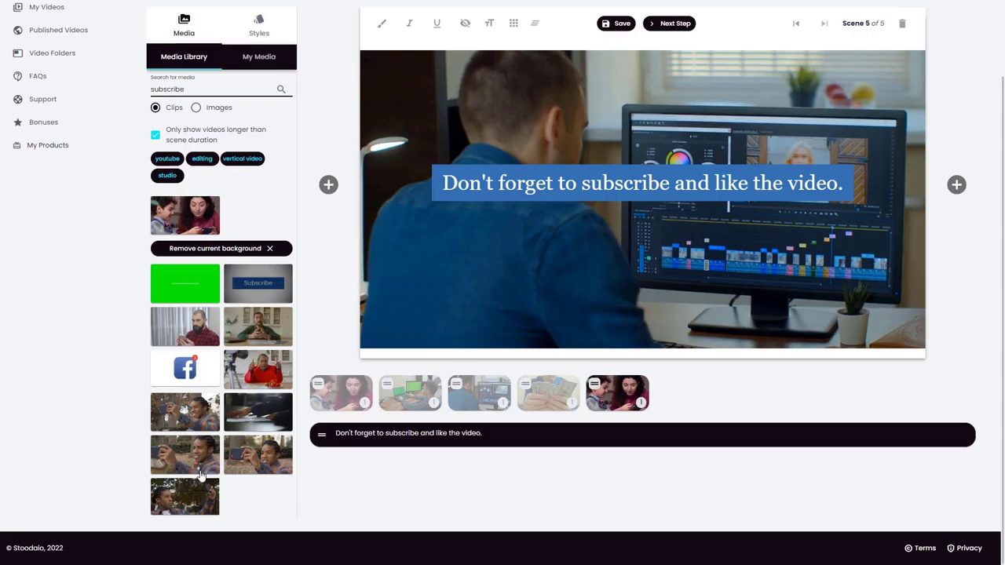
{"action": "left_click", "coordinate": [257, 377]}
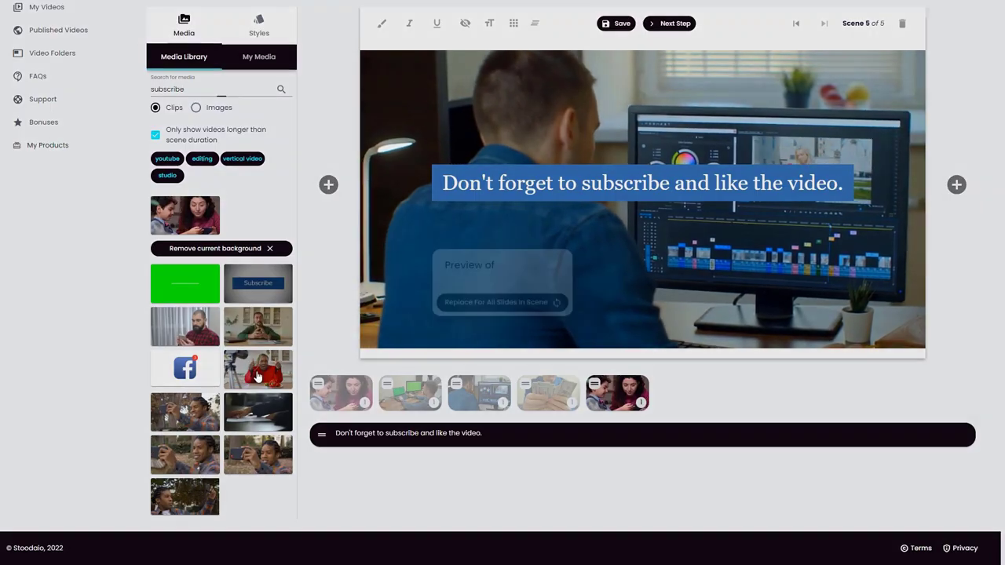
{"action": "left_click", "coordinate": [502, 298]}
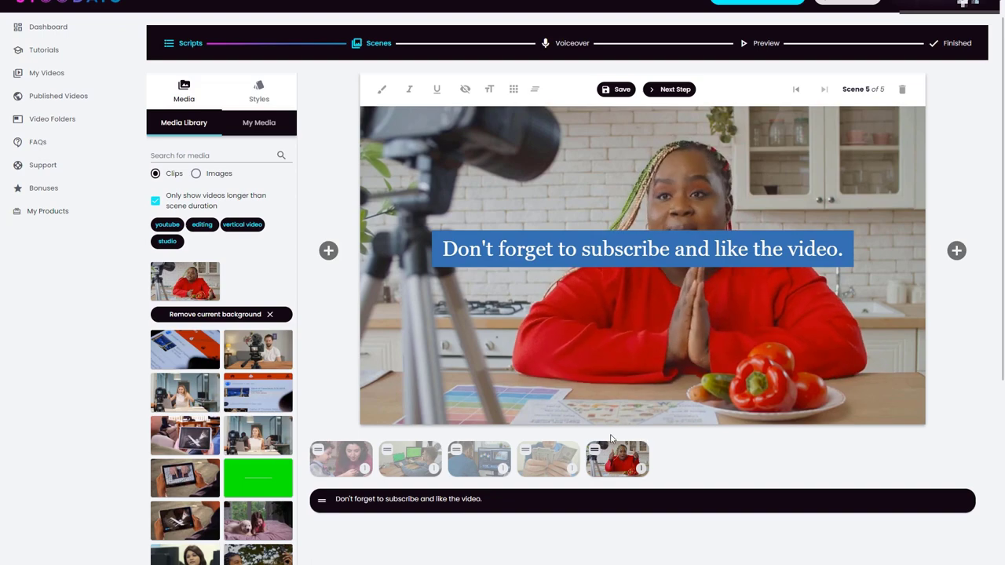
{"action": "left_click", "coordinate": [611, 91]}
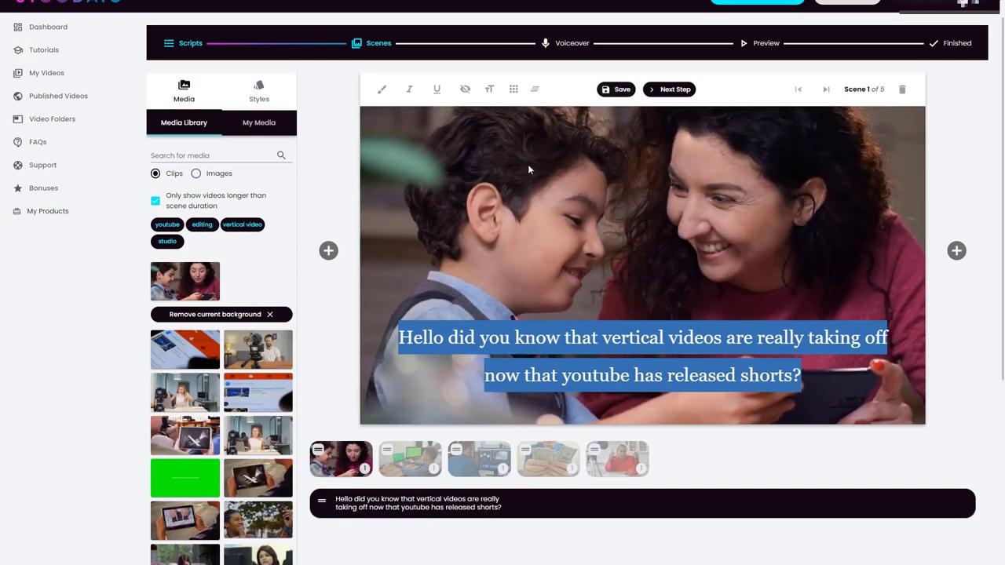
Step: Proceed to the voiceover stage and create an automatic voiceover with the Guy (English - US) voice
{"action": "left_click", "coordinate": [669, 89]}
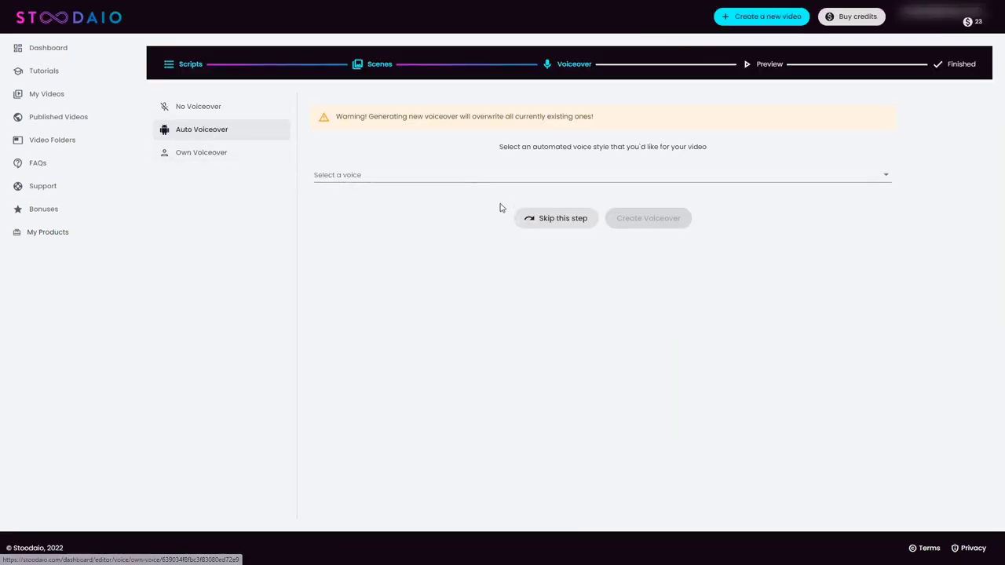
{"action": "left_click", "coordinate": [451, 179]}
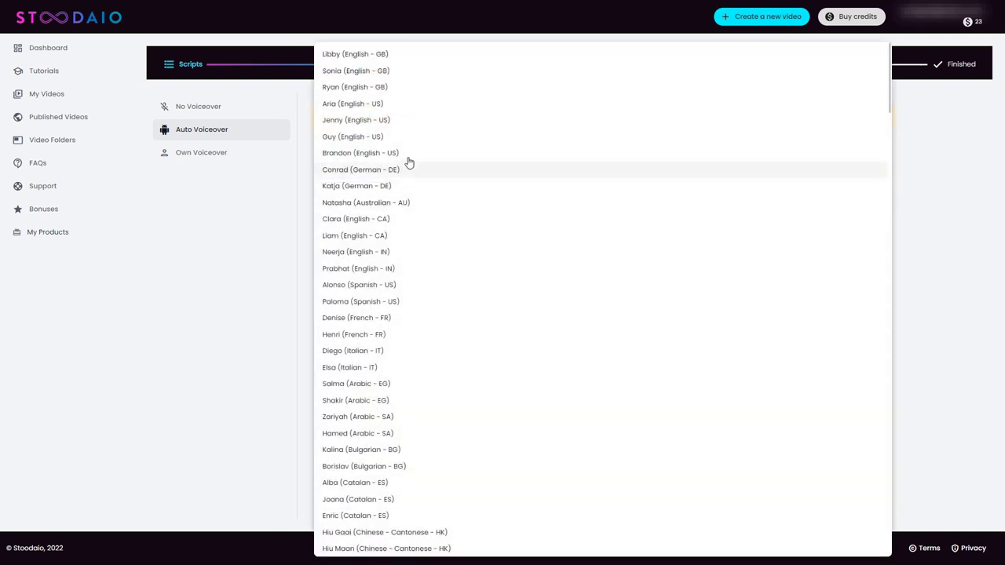
{"action": "left_click", "coordinate": [375, 138]}
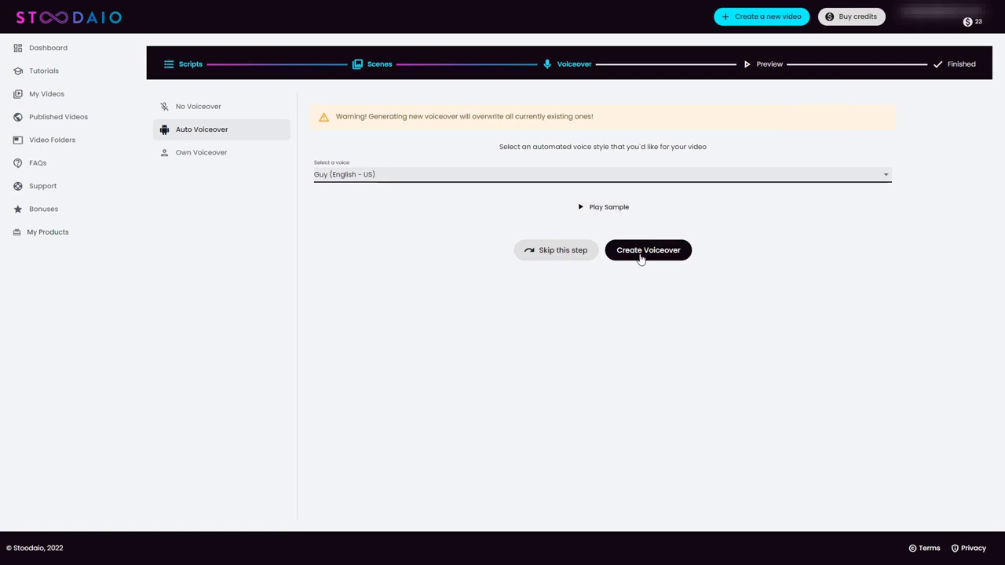
{"action": "left_click", "coordinate": [641, 251]}
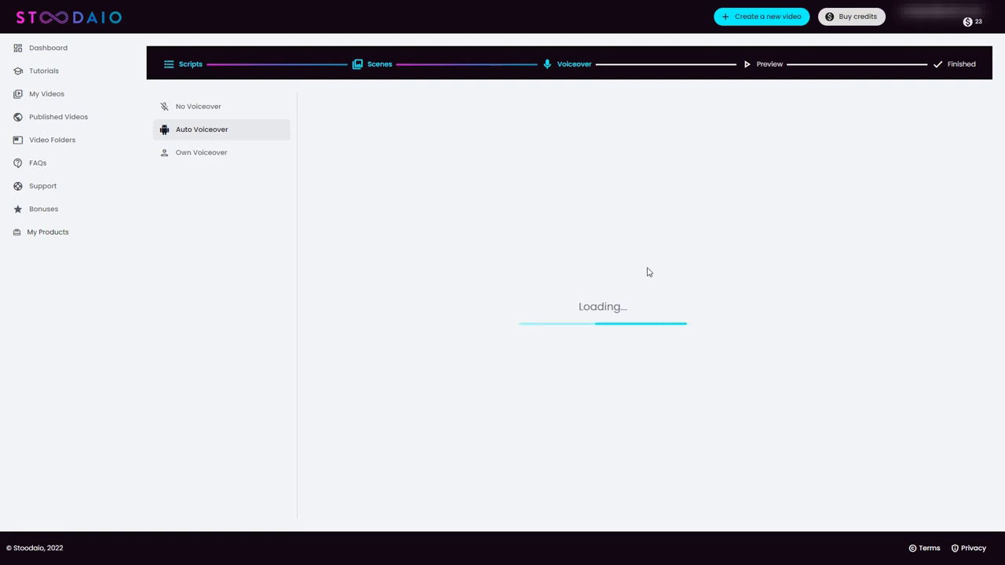
Step: Save the completed voiceover for all five scenes and proceed to the preview stage
{"action": "scroll", "coordinate": [472, 259], "scroll_direction": "up", "scroll_amount": 1}
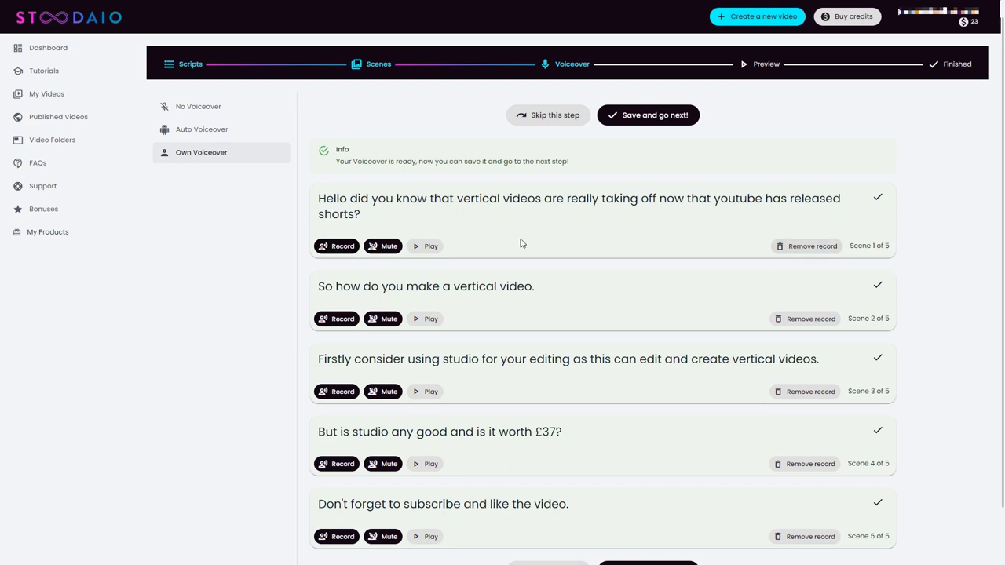
{"action": "left_click", "coordinate": [657, 118]}
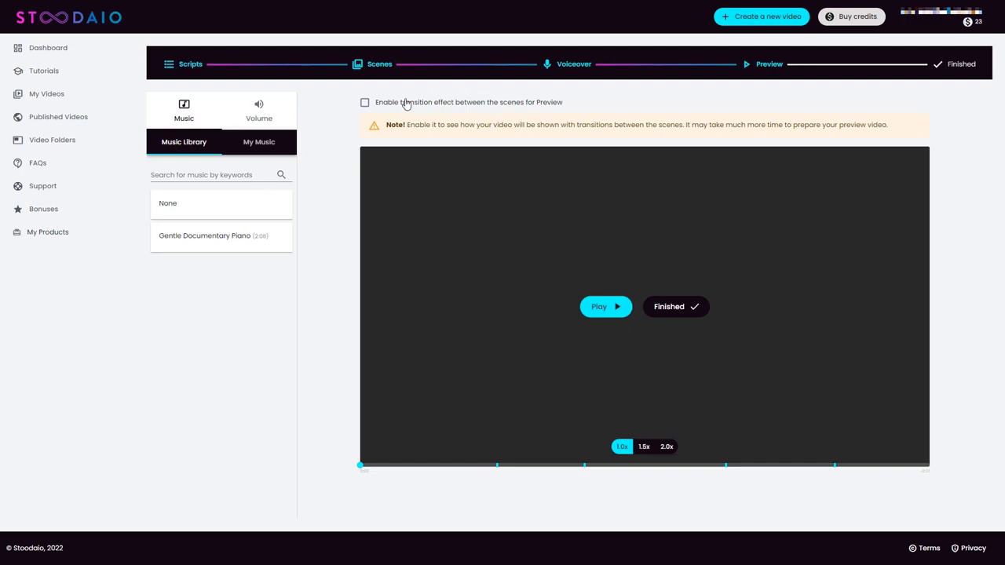
Step: Enable the transition effect between scenes for the preview, finish the video and download it
{"action": "left_click", "coordinate": [366, 105]}
{"action": "left_click", "coordinate": [681, 307]}
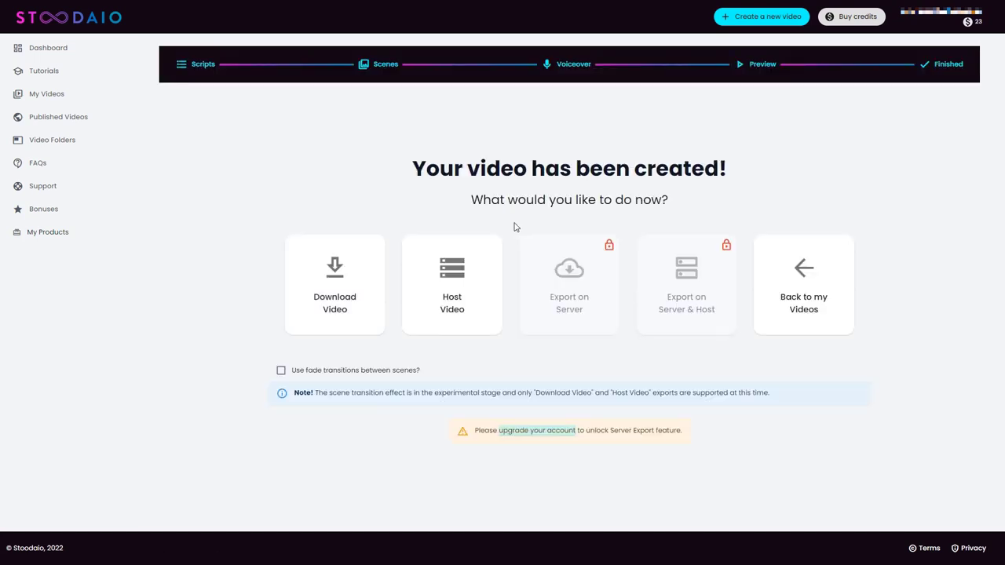
{"action": "left_click", "coordinate": [346, 295]}
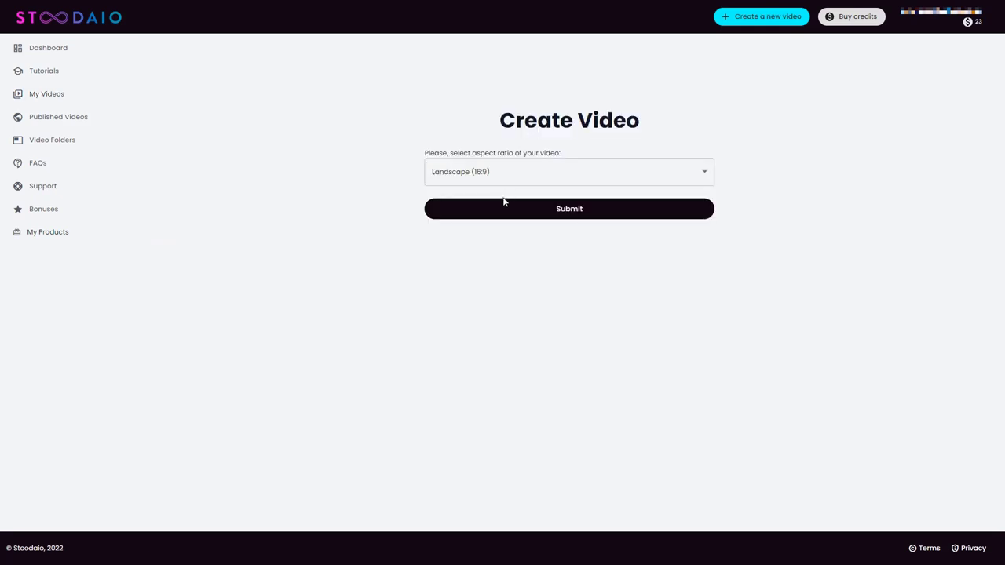
Step: Start another video with the Vertical (9:16) aspect ratio
{"action": "left_click", "coordinate": [513, 184]}
{"action": "left_click", "coordinate": [505, 208]}
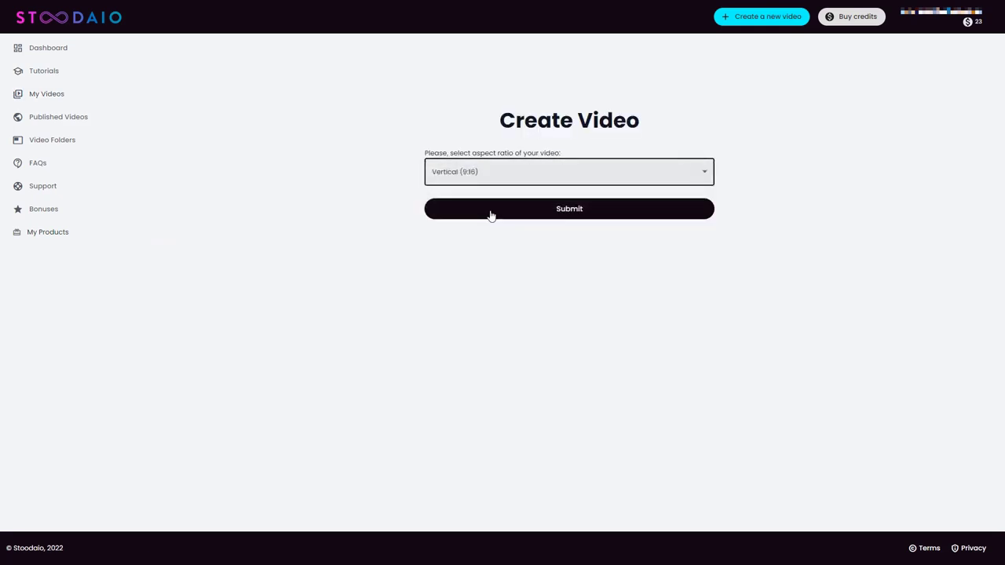
{"action": "left_click", "coordinate": [493, 213]}
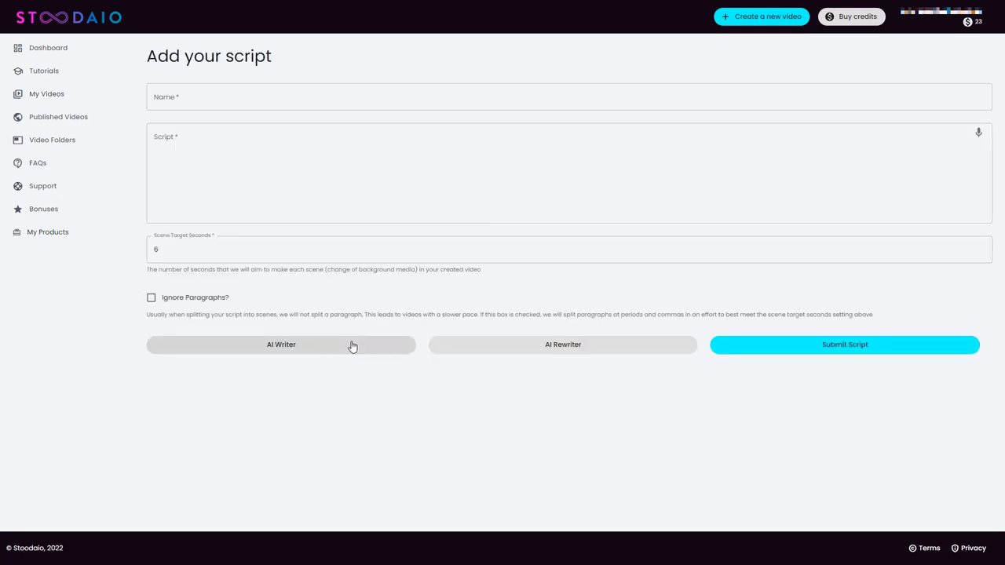
Step: Generate an English script with the AI Writer on "video editing with different footage from multiple camera" and use it for the video
{"action": "left_click", "coordinate": [353, 347]}
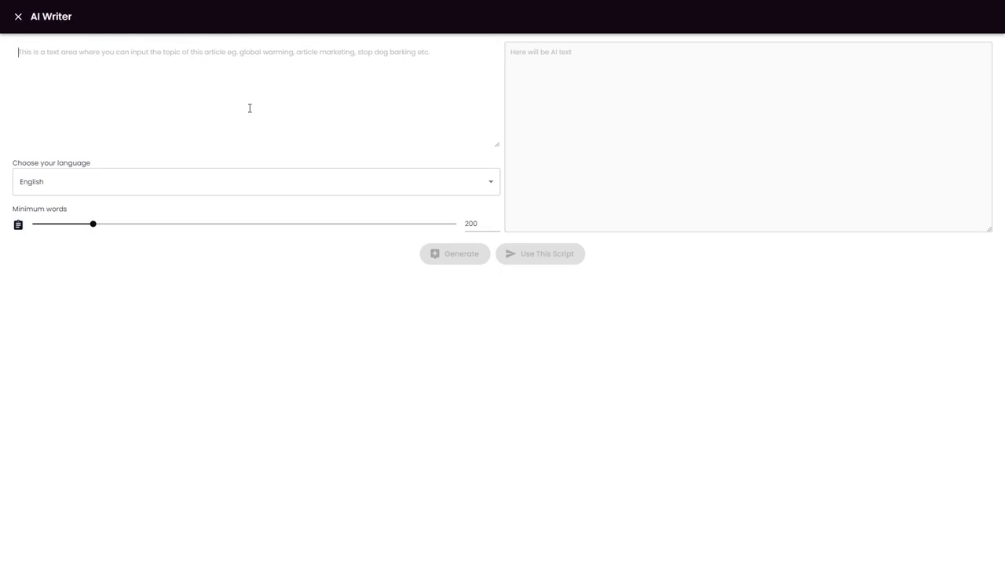
{"action": "type", "text": "video editing with different footage from multiple camera"}
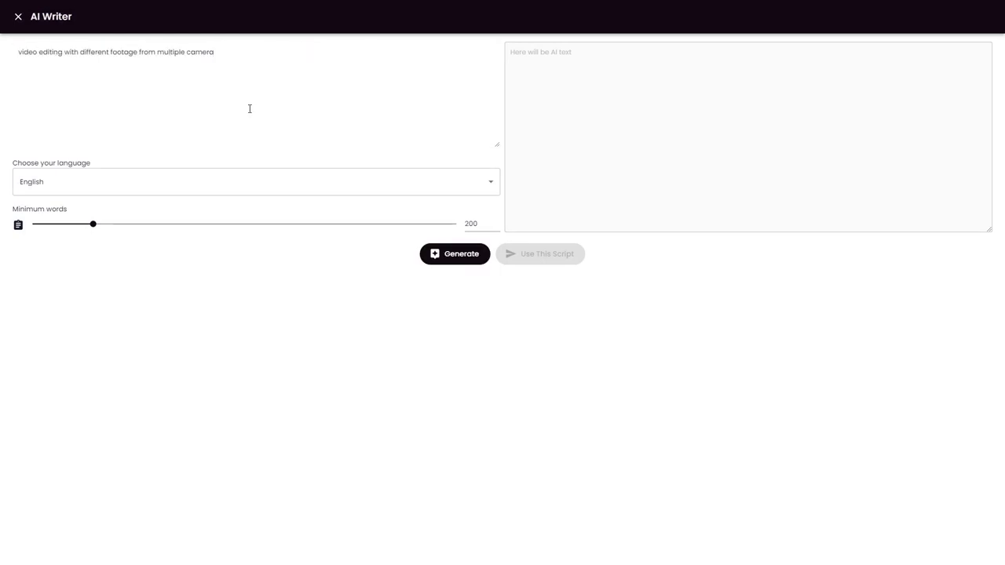
{"action": "left_click", "coordinate": [447, 257]}
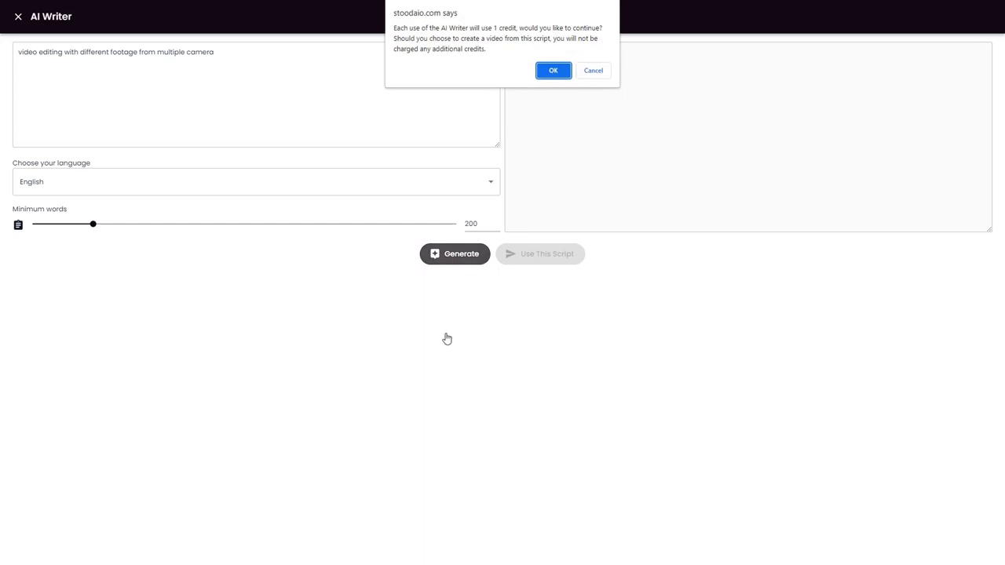
{"action": "left_click", "coordinate": [553, 70]}
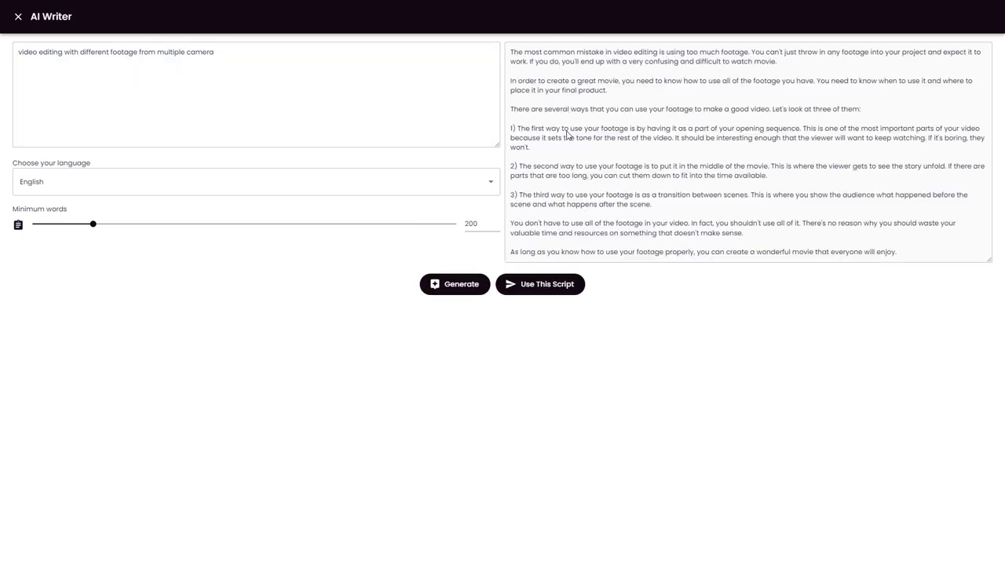
{"action": "left_click", "coordinate": [564, 288]}
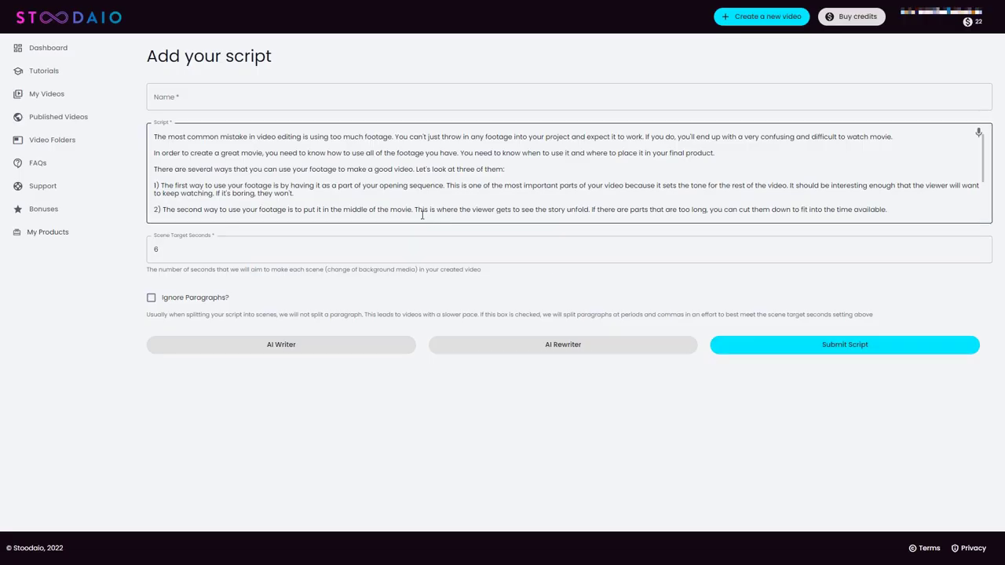
Step: Name the video "vide editing from multiple camera" and submit its script, accepting the one-credit charge
{"action": "left_click", "coordinate": [363, 102]}
{"action": "type", "text": "vide editing from multiple camera"}
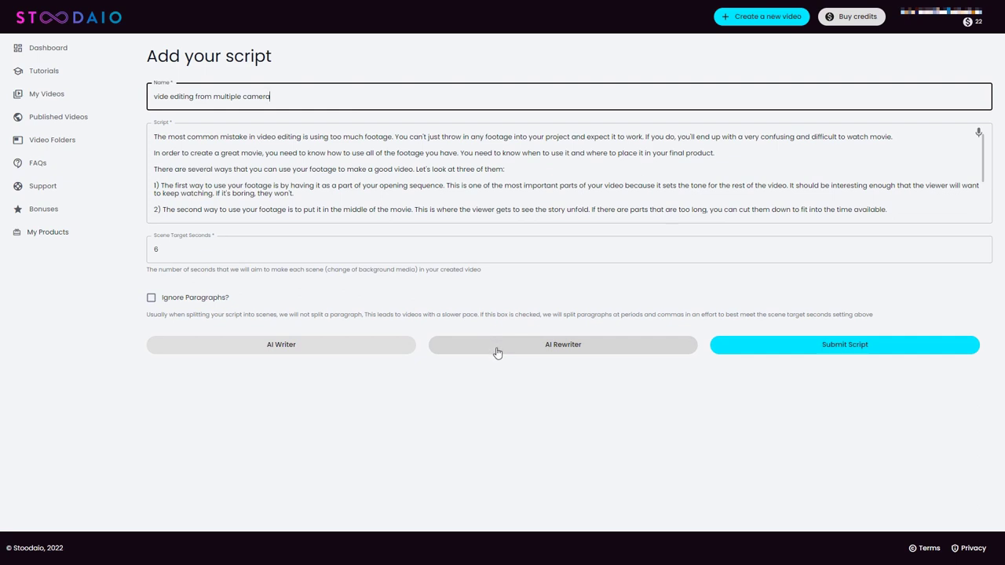
{"action": "left_click", "coordinate": [789, 354]}
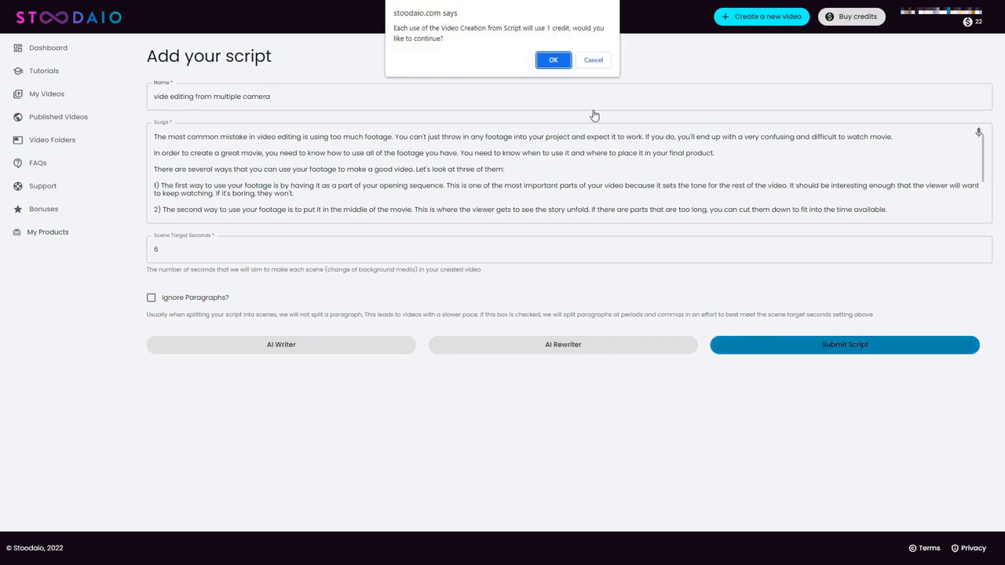
{"action": "left_click", "coordinate": [554, 61]}
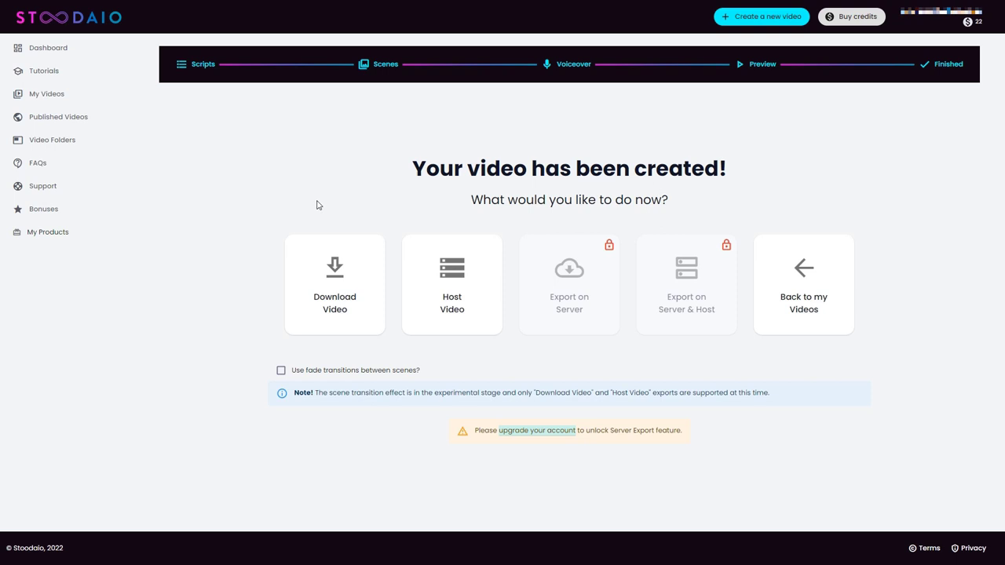
Step: Review the options and prices for buying credits, leaving without a purchase
{"action": "left_click", "coordinate": [849, 19]}
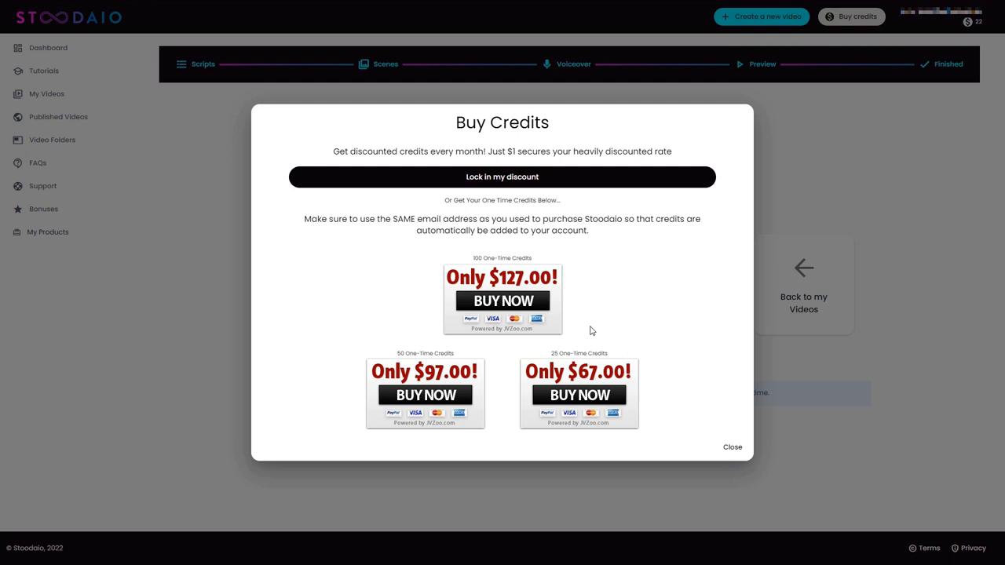
{"action": "left_click", "coordinate": [732, 448]}
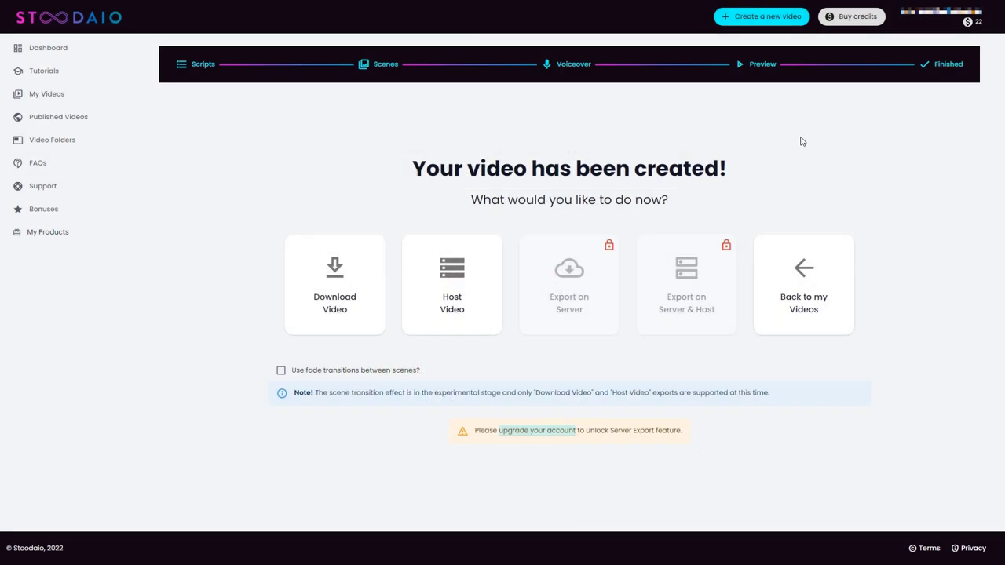